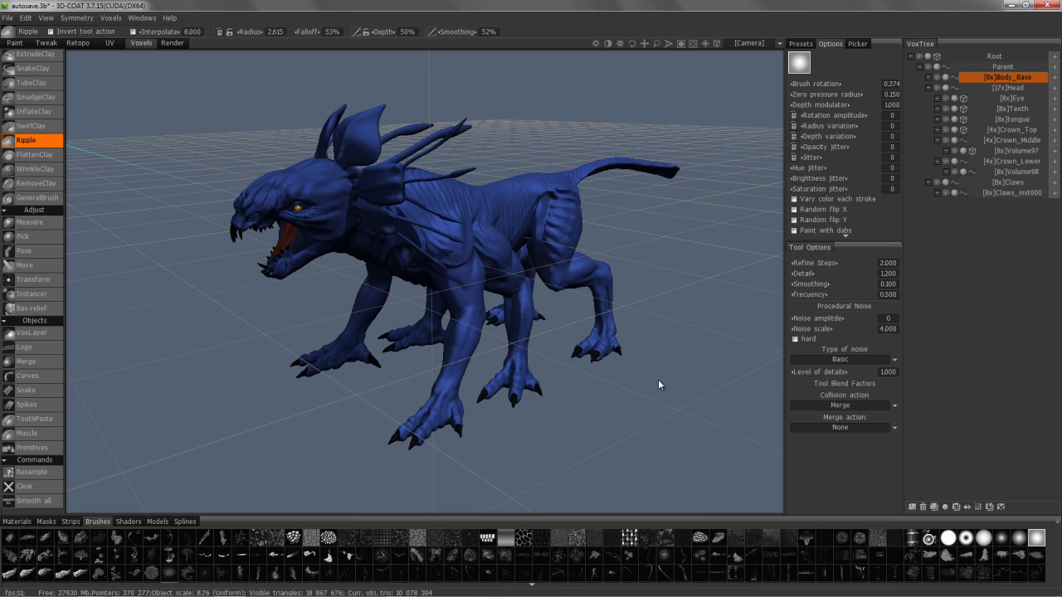
# - Activate the Transform tool and compare the creature's voxel sculpt with its retopo mesh from several angles
pyautogui.click(39, 280)
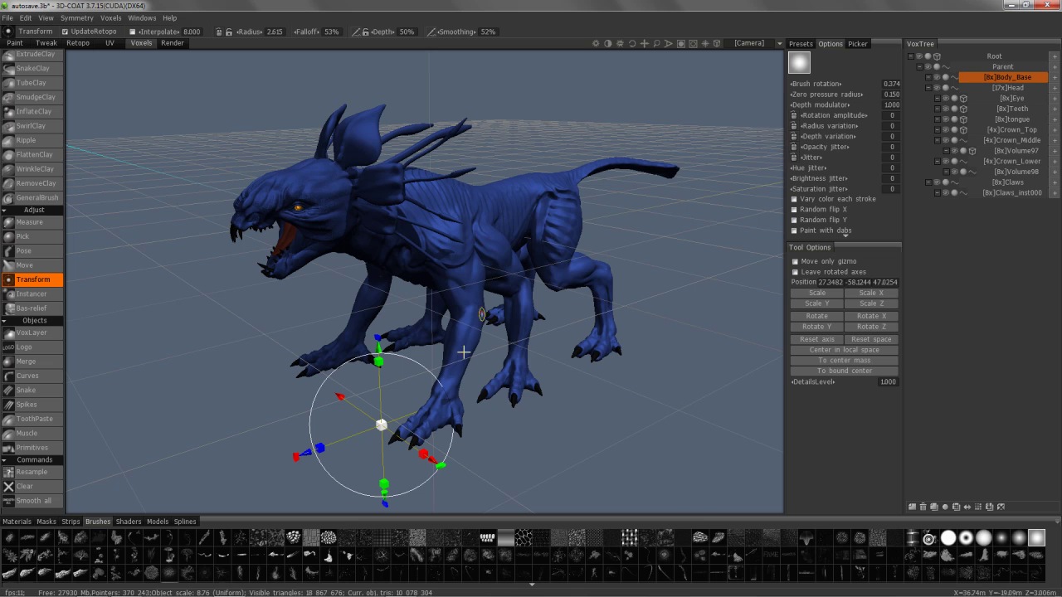
pyautogui.click(77, 43)
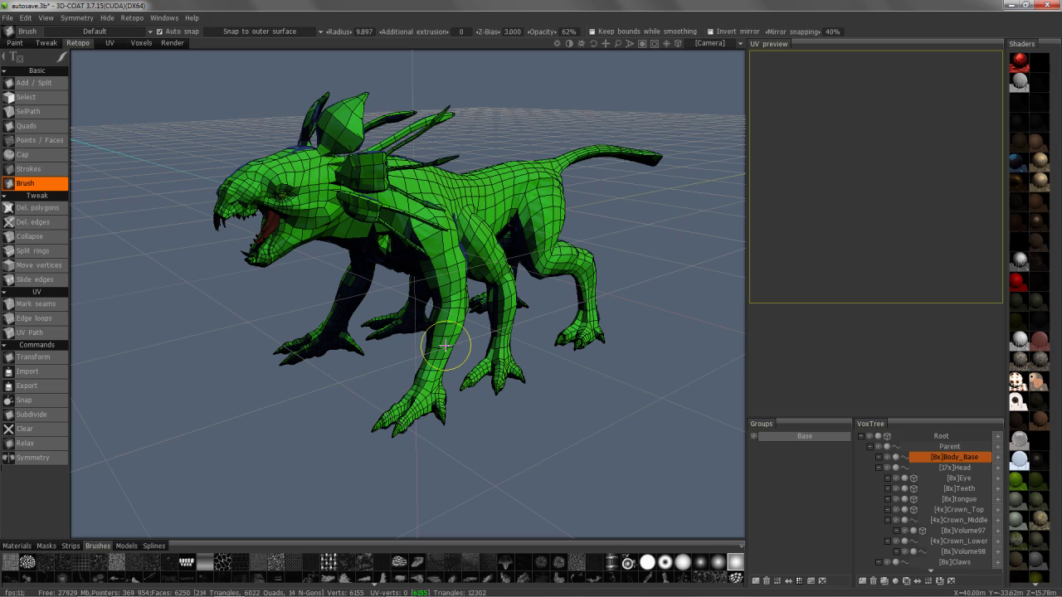
pyautogui.click(141, 42)
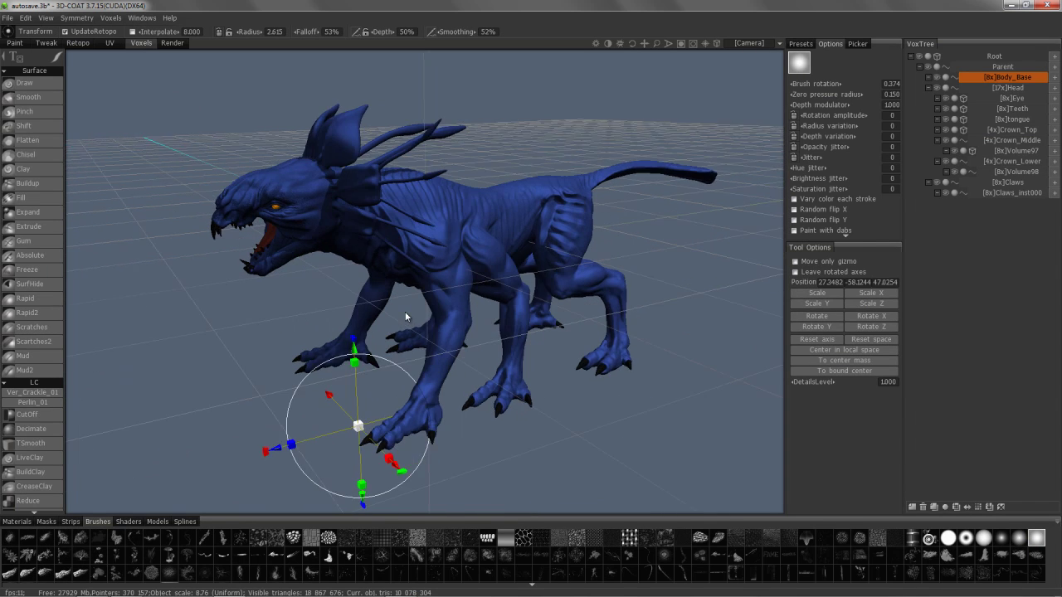
pyautogui.keyDown('alt'); pyautogui.moveTo(414, 302); pyautogui.dragTo(242, 310); pyautogui.keyUp('alt')
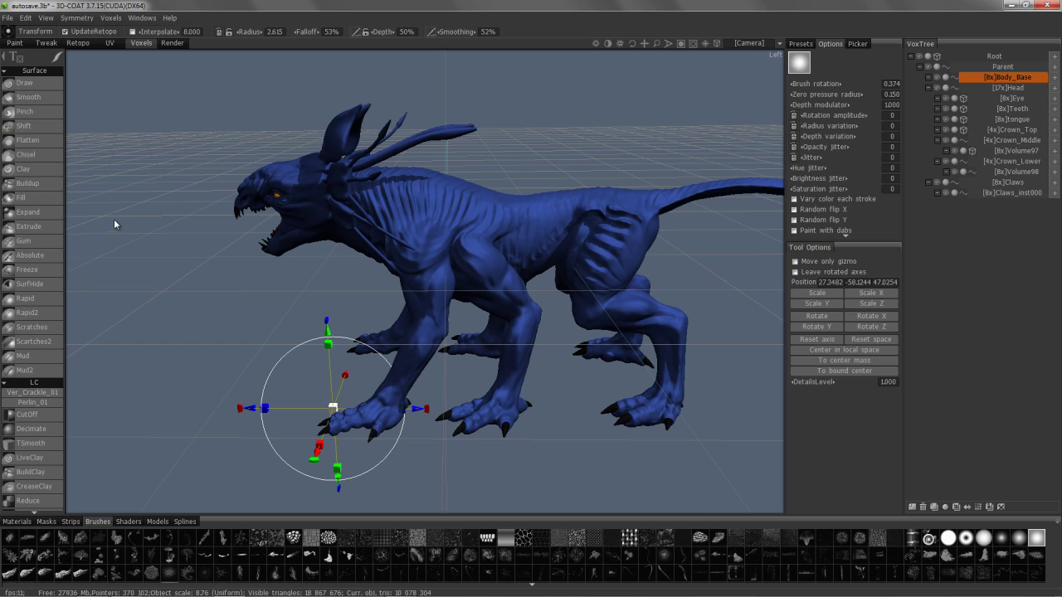
pyautogui.scroll(-3, 48, 325)
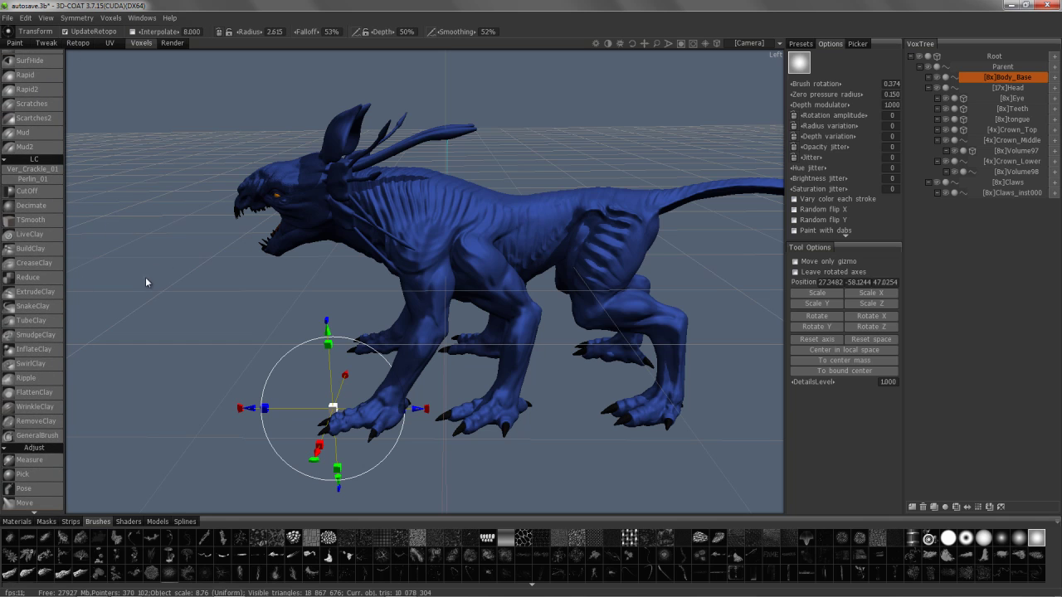
pyautogui.moveTo(422, 252)
pyautogui.mouseDown(button='right')
pyautogui.moveTo(456, 241)
pyautogui.moveTo(458, 220)
pyautogui.moveTo(449, 236)
pyautogui.mouseUp(button='right')
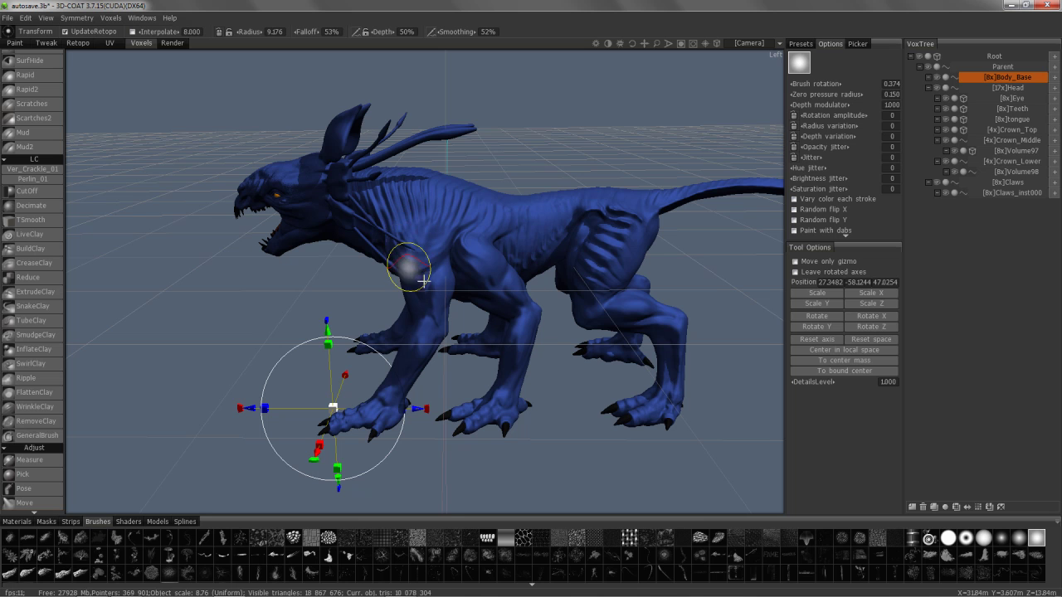
pyautogui.moveTo(205, 157); pyautogui.dragTo(217, 157)
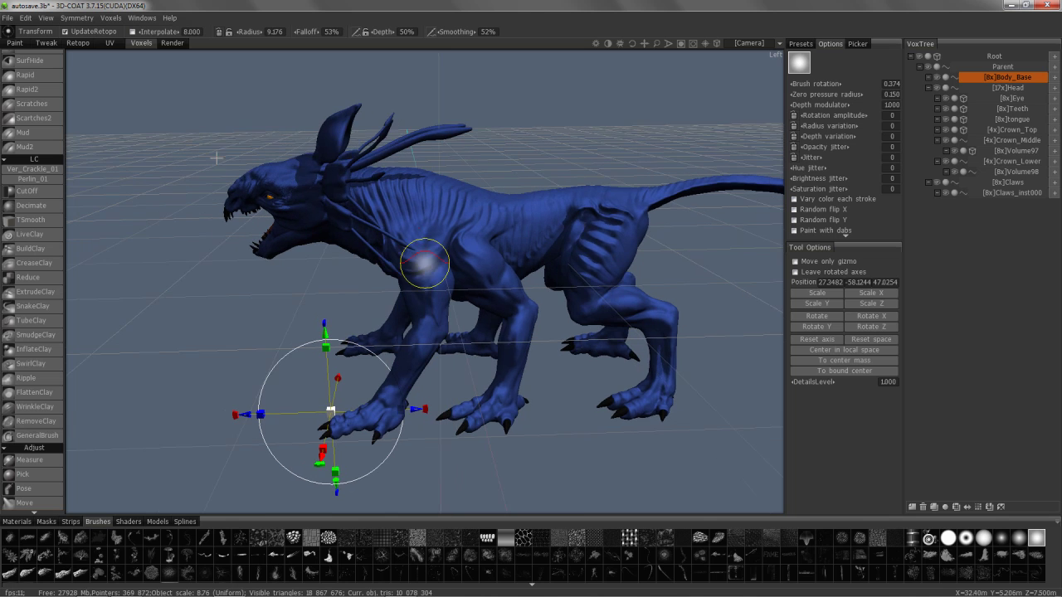
pyautogui.click(78, 42)
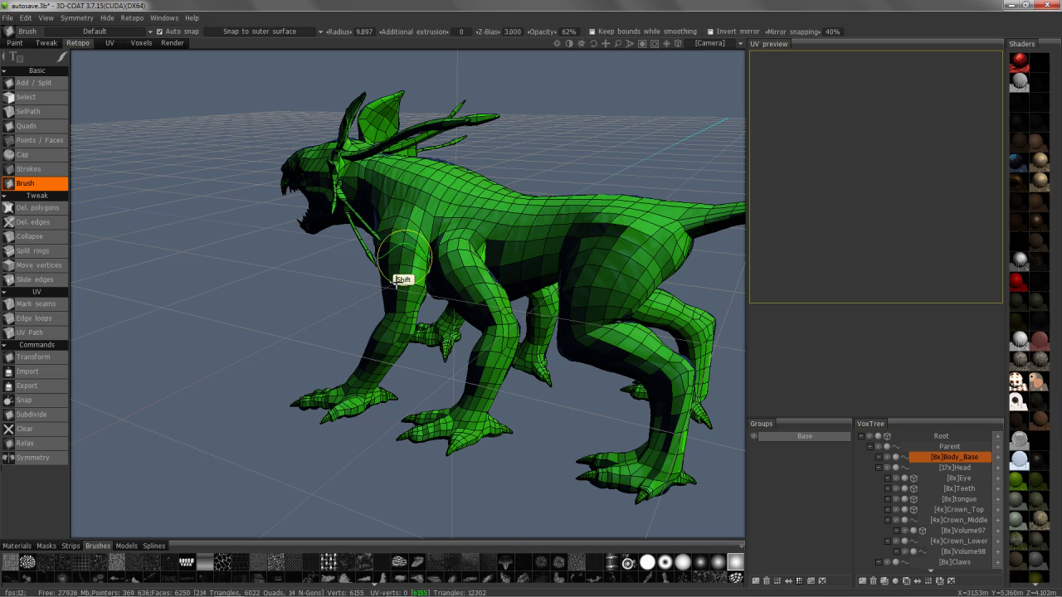
pyautogui.moveTo(385, 309); pyautogui.dragTo(435, 174, button='middle')
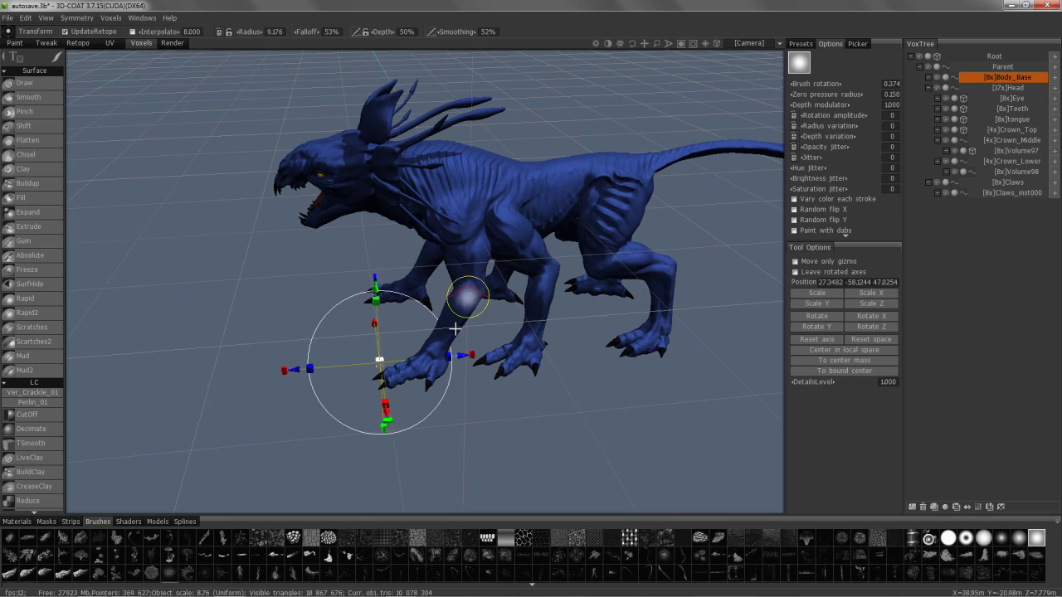
pyautogui.moveTo(467, 296); pyautogui.dragTo(451, 332, button='middle')
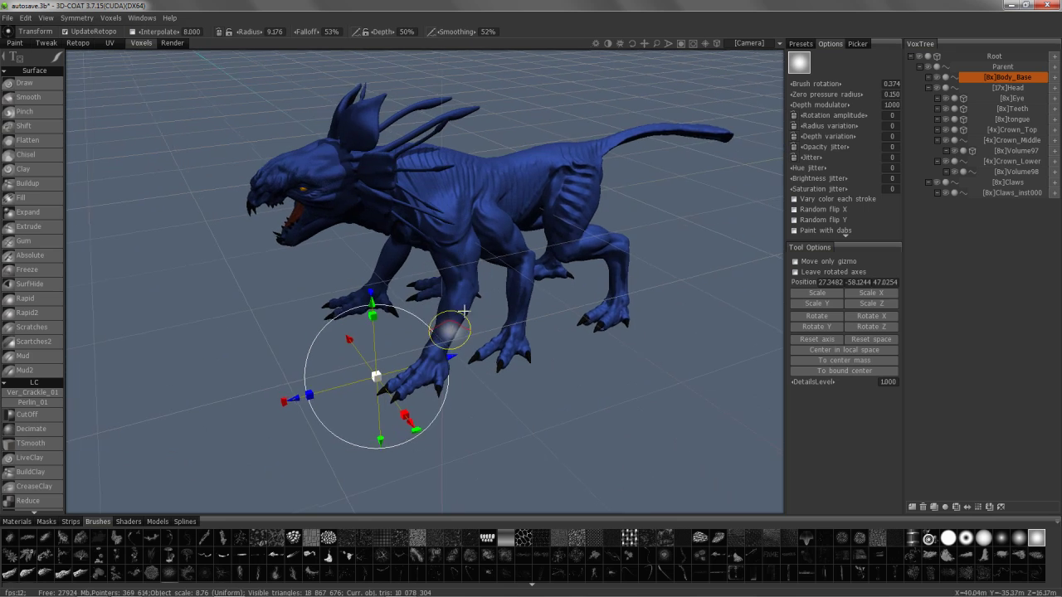
pyautogui.scroll(3, 212, 280)
# - Use the Pose tool in Line mode to swing the creature's lower hind leg backward from the hock
pyautogui.scroll(-5, 64, 330)
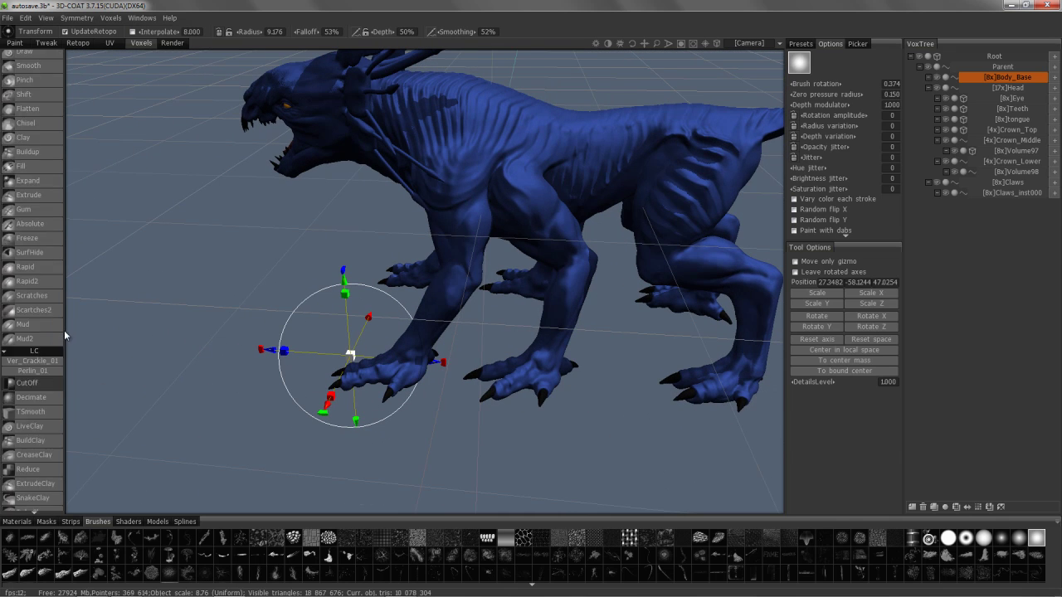
pyautogui.scroll(-5, 65, 338)
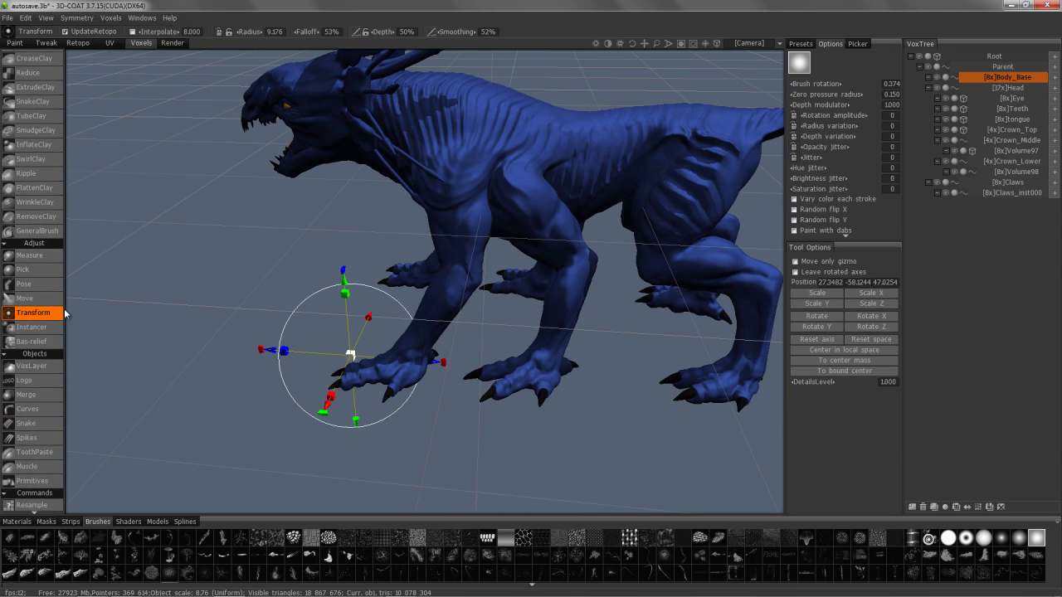
pyautogui.click(50, 262)
pyautogui.keyDown('alt'); pyautogui.moveTo(579, 255); pyautogui.dragTo(576, 311); pyautogui.keyUp('alt')
pyautogui.keyDown('alt'); pyautogui.moveTo(631, 284); pyautogui.dragTo(488, 252, button='middle'); pyautogui.keyUp('alt')
pyautogui.keyDown('alt'); pyautogui.moveTo(488, 258); pyautogui.dragTo(441, 275); pyautogui.keyUp('alt')
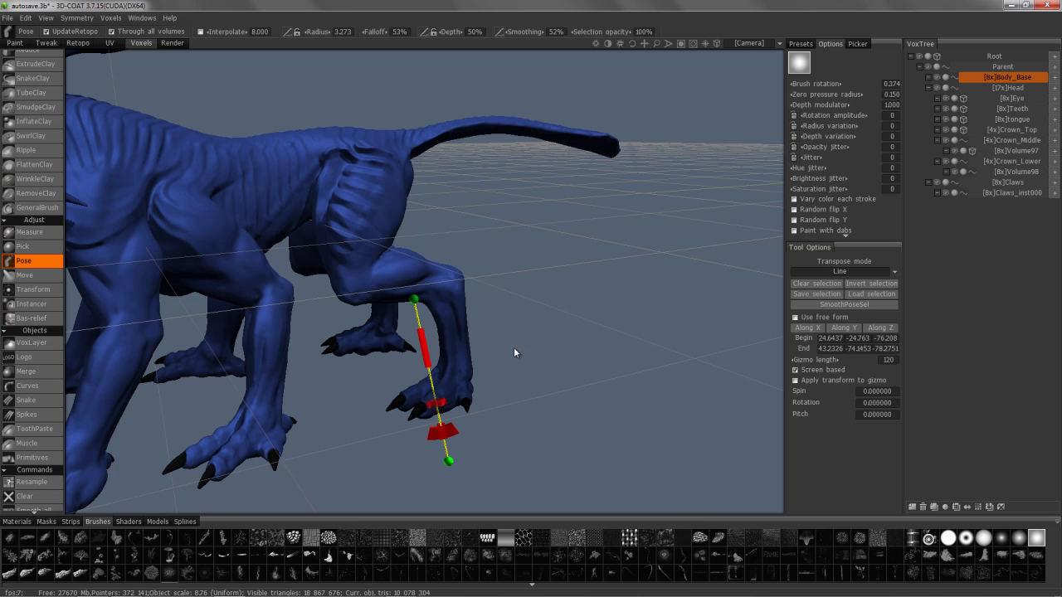
pyautogui.press('KP_4')
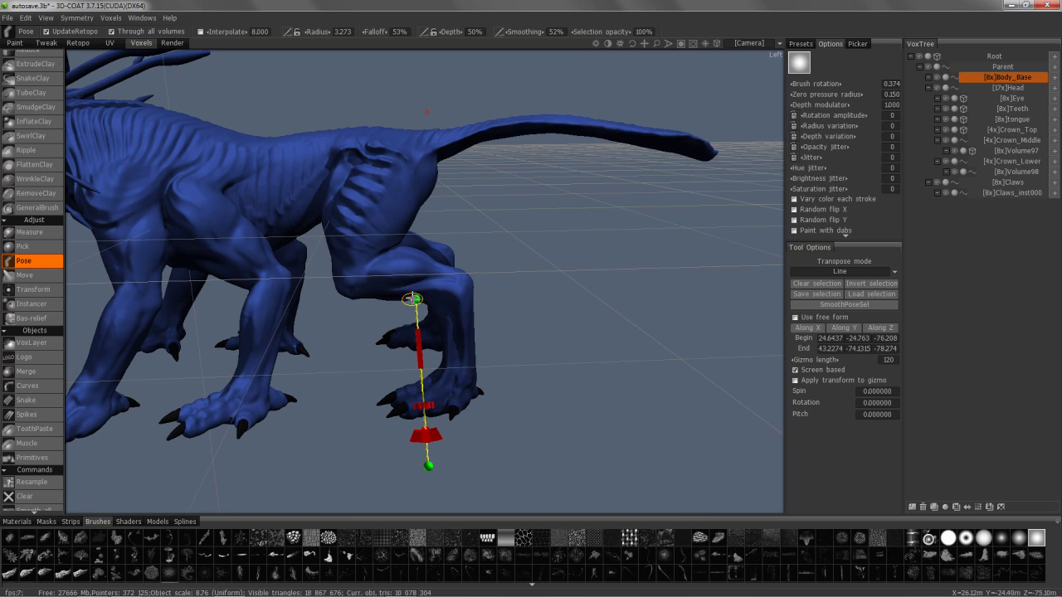
pyautogui.moveTo(452, 284); pyautogui.dragTo(456, 288)
pyautogui.keyDown('alt'); pyautogui.moveTo(417, 362); pyautogui.dragTo(331, 394); pyautogui.keyUp('alt')
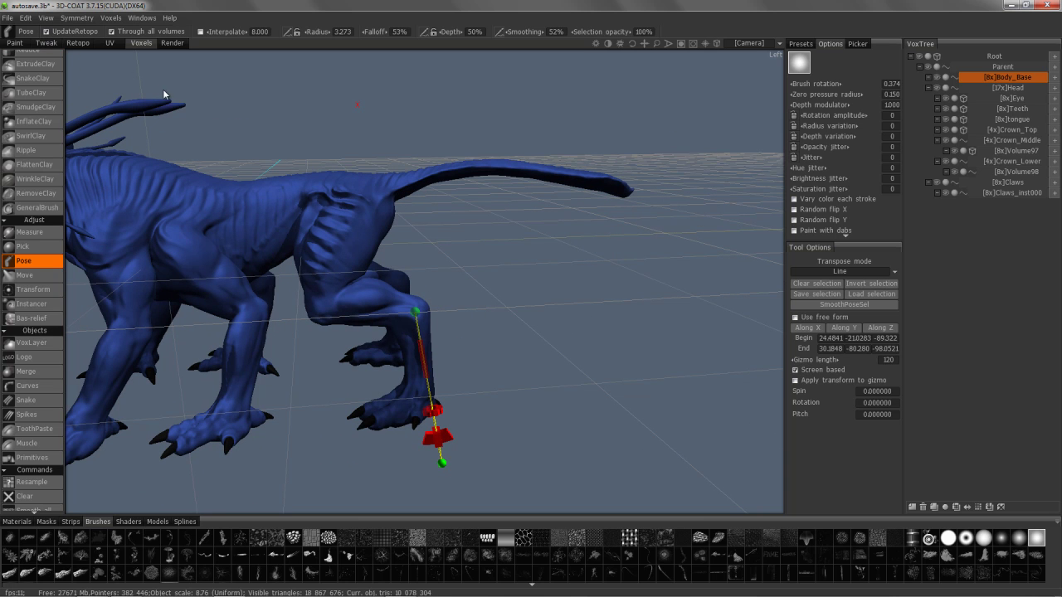
pyautogui.keyDown('alt'); pyautogui.moveTo(449, 444); pyautogui.dragTo(501, 431); pyautogui.keyUp('alt')
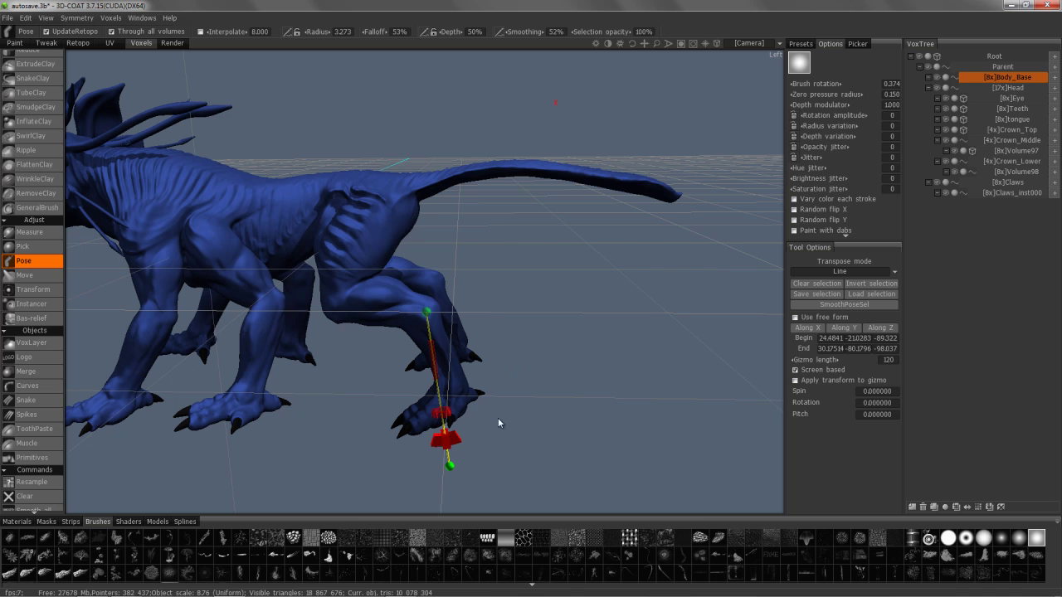
# - Place a new pose line from the hind ankle and rotate the foot by about 12.7 degrees to level it
pyautogui.keyDown('alt'); pyautogui.moveTo(438, 370); pyautogui.dragTo(444, 359); pyautogui.keyUp('alt')
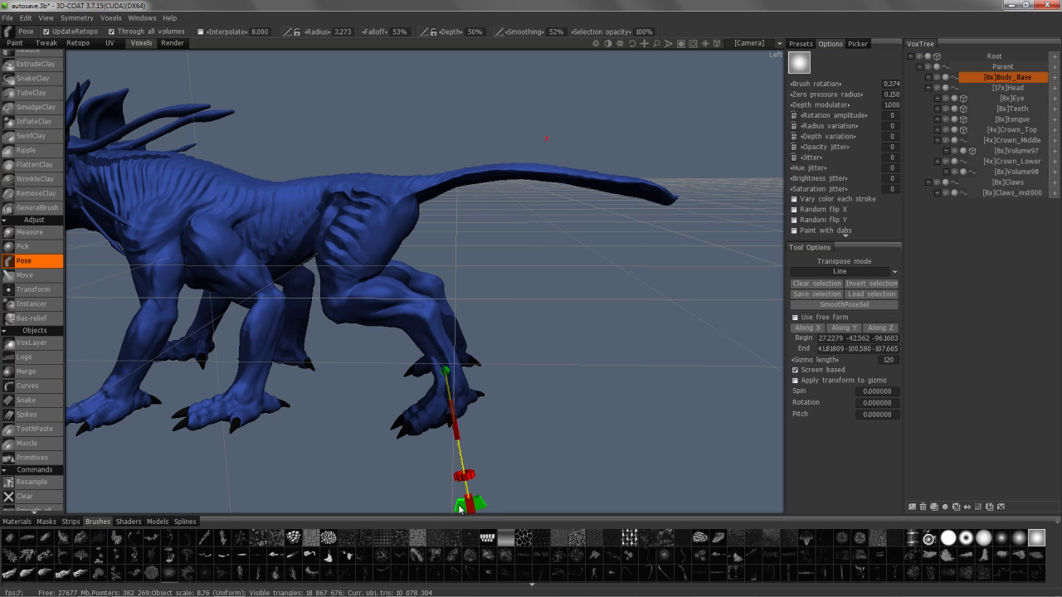
pyautogui.moveTo(444, 503); pyautogui.dragTo(432, 498)
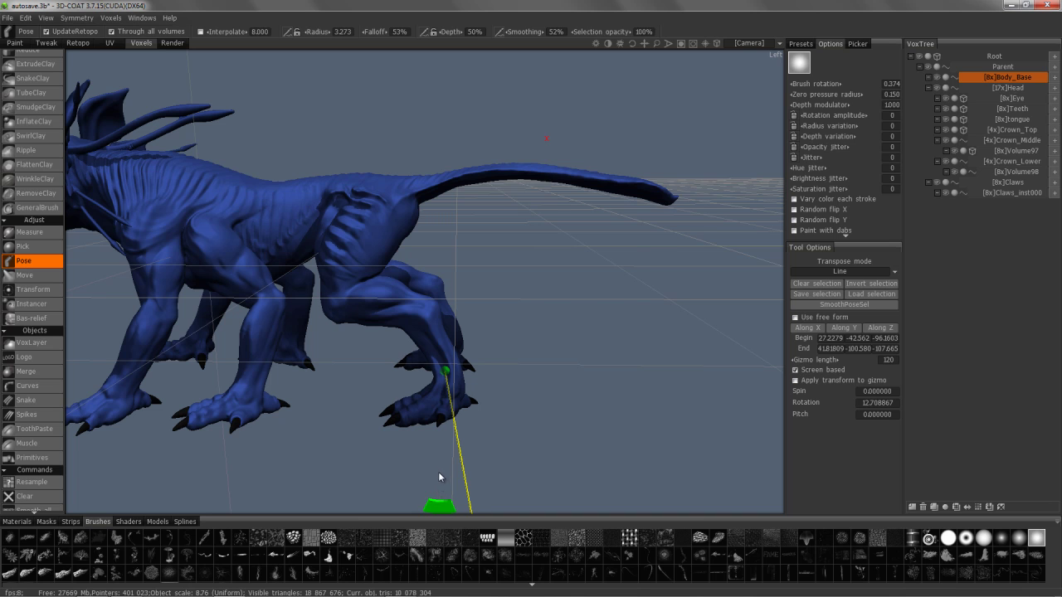
pyautogui.keyDown('alt'); pyautogui.moveTo(168, 351); pyautogui.dragTo(172, 353); pyautogui.keyUp('alt')
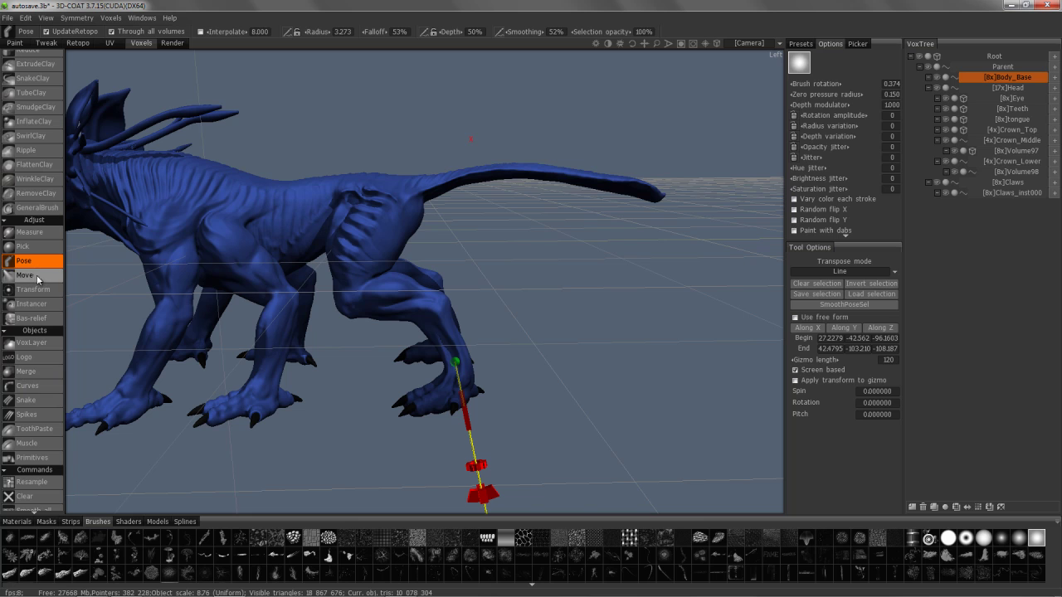
# - Reshape the hind ankle and lower leg with the Move tool, using a brush radius of 9.900
pyautogui.click(25, 276)
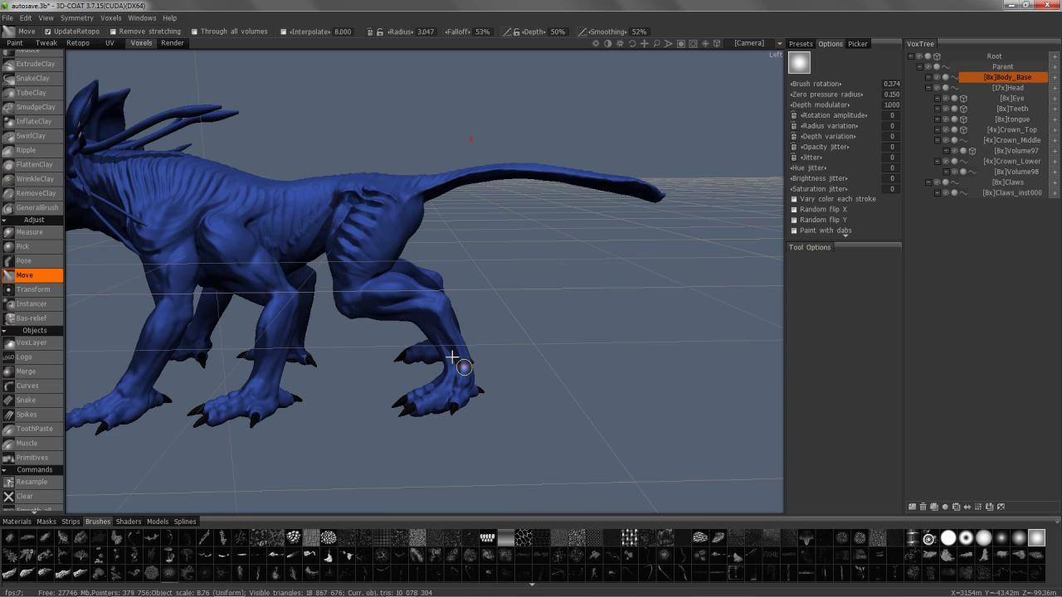
pyautogui.moveTo(461, 359); pyautogui.dragTo(498, 363, button='right')
pyautogui.keyDown('alt'); pyautogui.moveTo(468, 362); pyautogui.dragTo(458, 366); pyautogui.keyUp('alt')
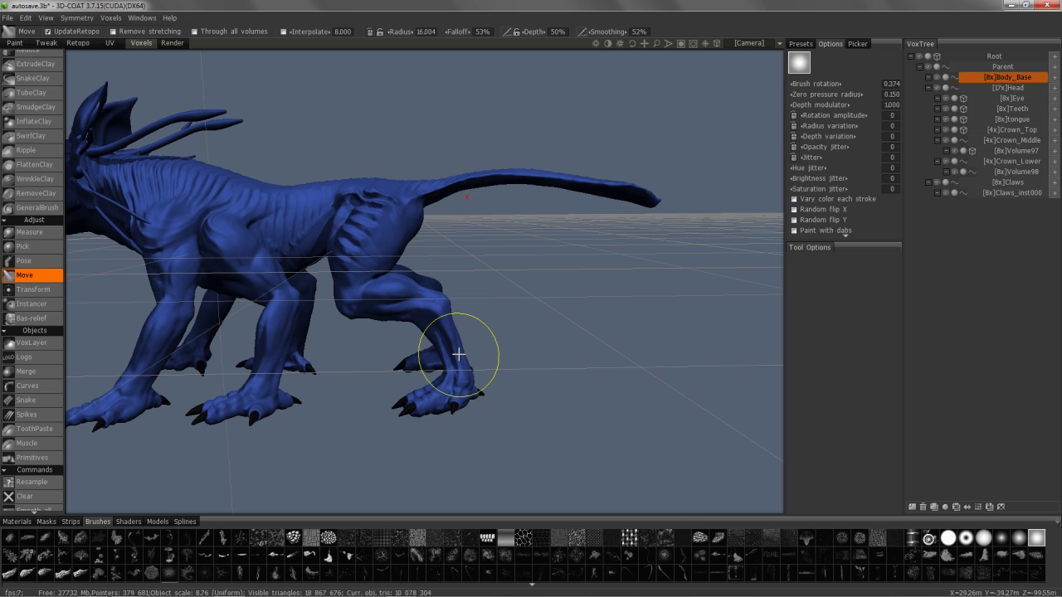
pyautogui.moveTo(430, 333)
pyautogui.keyDown('alt'); pyautogui.mouseDown()
pyautogui.moveTo(443, 340)
pyautogui.moveTo(428, 357)
pyautogui.moveTo(473, 347)
pyautogui.mouseUp(); pyautogui.keyUp('alt')
pyautogui.moveTo(473, 345); pyautogui.dragTo(467, 349, button='right')
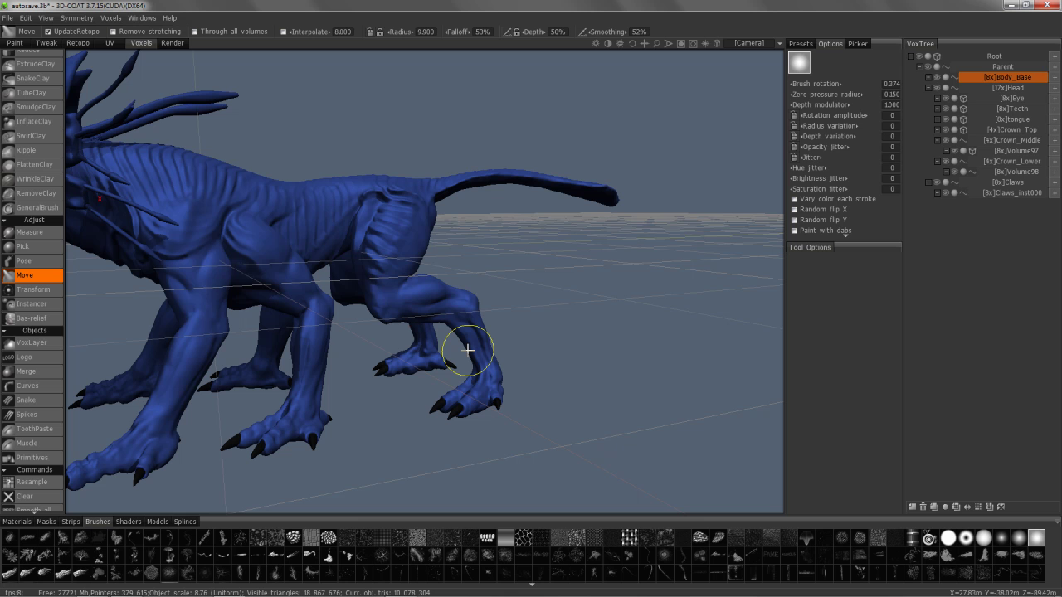
pyautogui.scroll(-10, 468, 350)
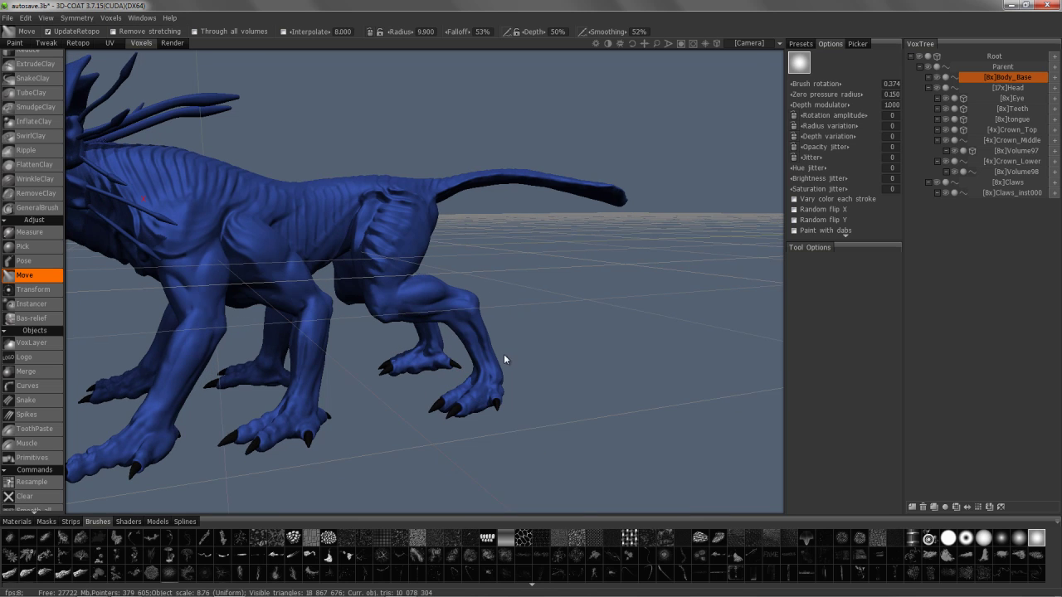
pyautogui.scroll(5, 500, 387)
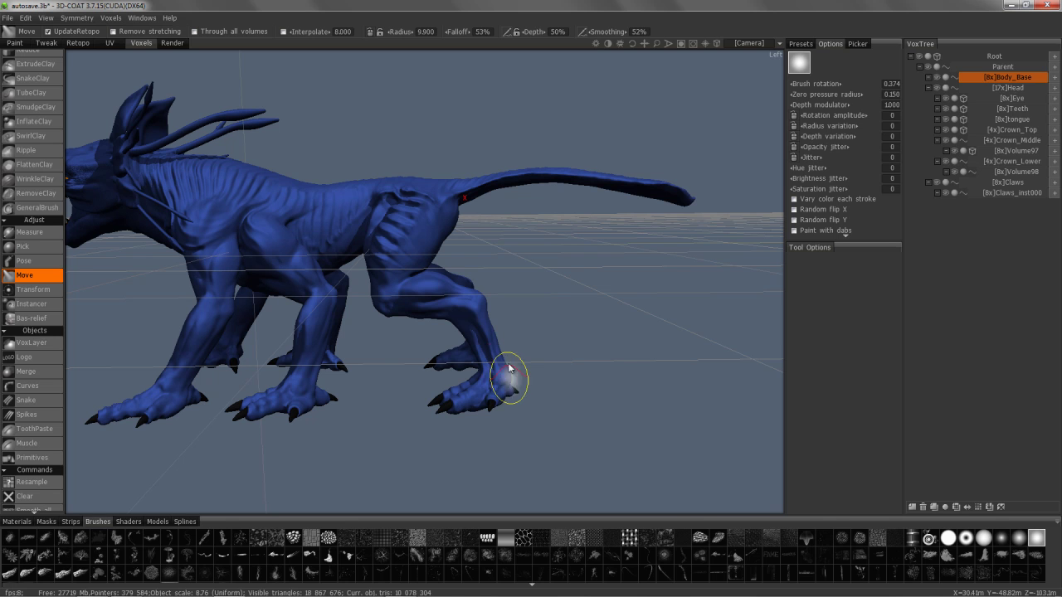
pyautogui.scroll(5, 506, 378)
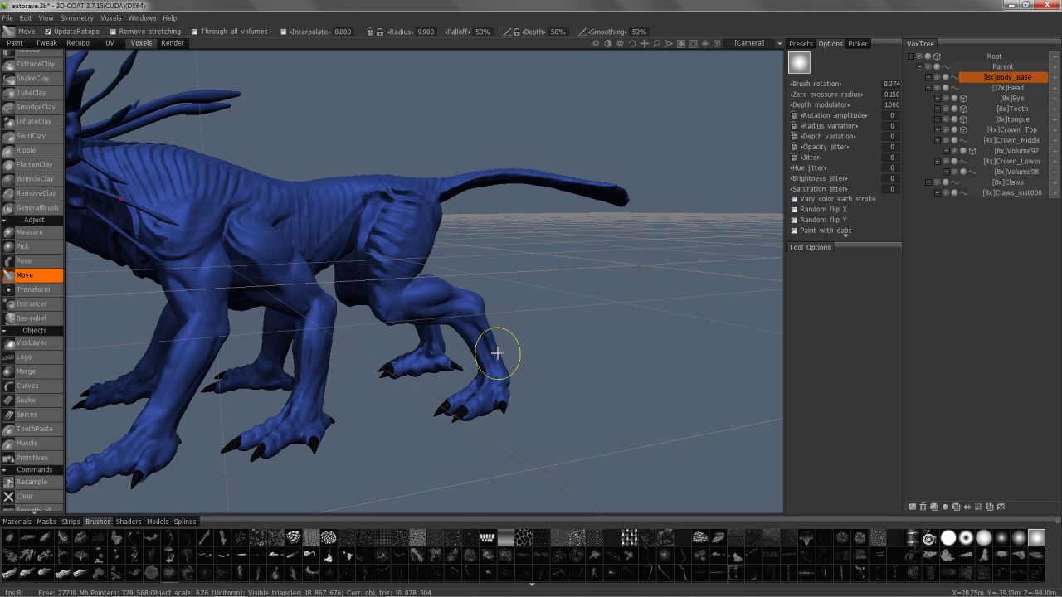
pyautogui.scroll(-8, 558, 404)
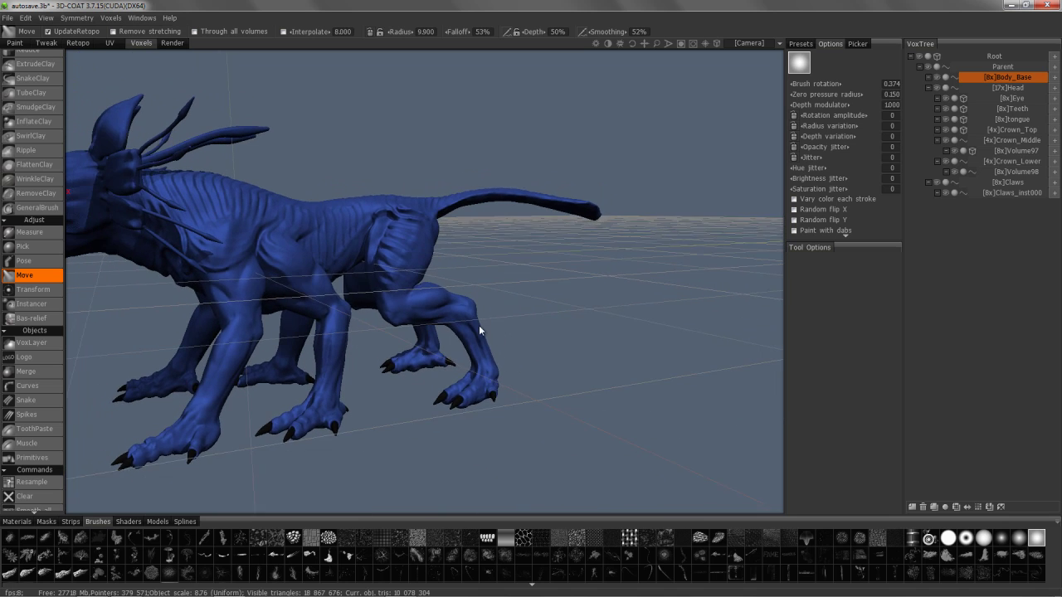
# - Inspect the retopo mesh around the reposed hind leg in the Retopo room
pyautogui.click(78, 42)
pyautogui.moveTo(531, 308); pyautogui.dragTo(588, 376)
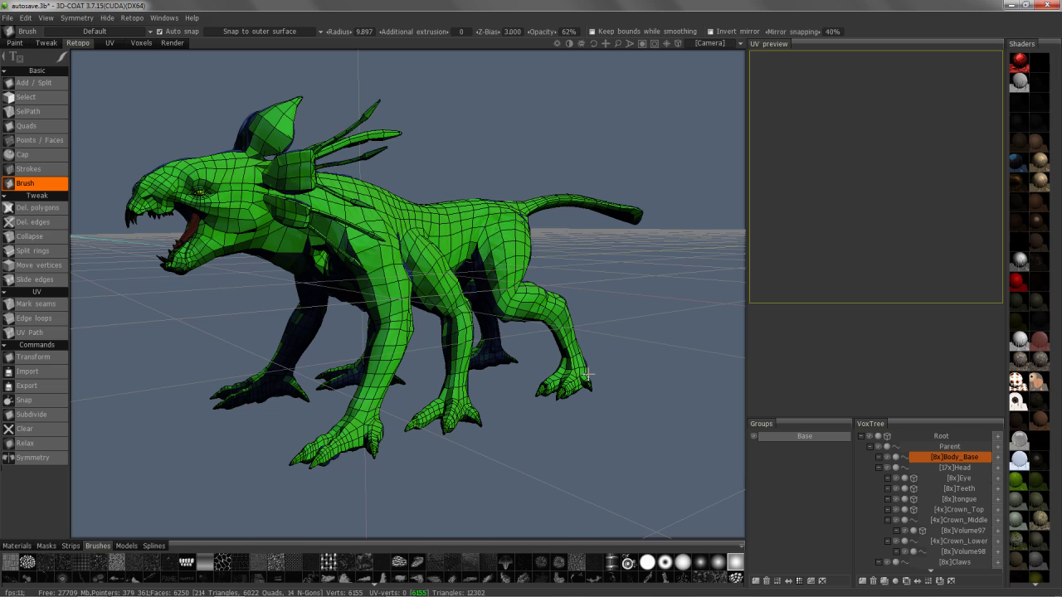